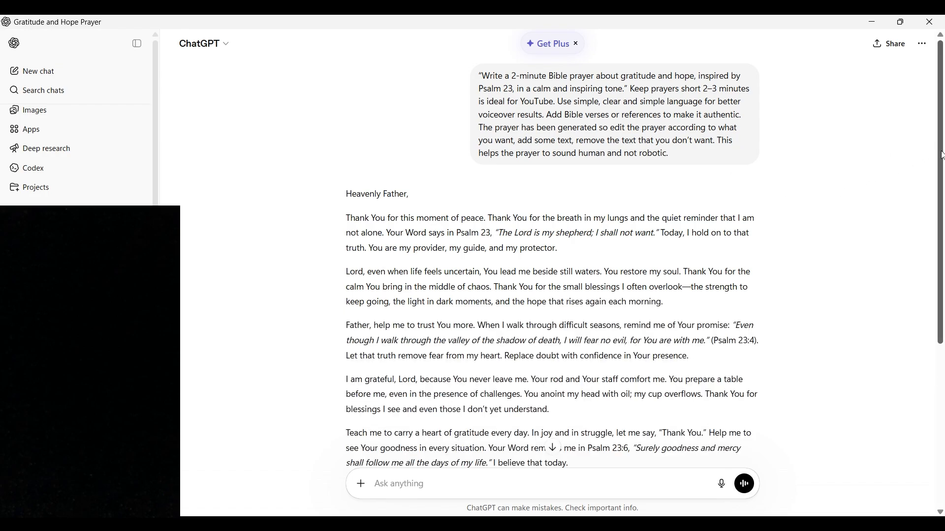
# Read the generated gratitude and hope prayer through to its ending
pyautogui.moveTo(941, 155); pyautogui.dragTo(942, 272)
pyautogui.moveTo(941, 187)
pyautogui.mouseDown()
pyautogui.moveTo(941, 221)
pyautogui.moveTo(941, 175)
pyautogui.mouseUp()
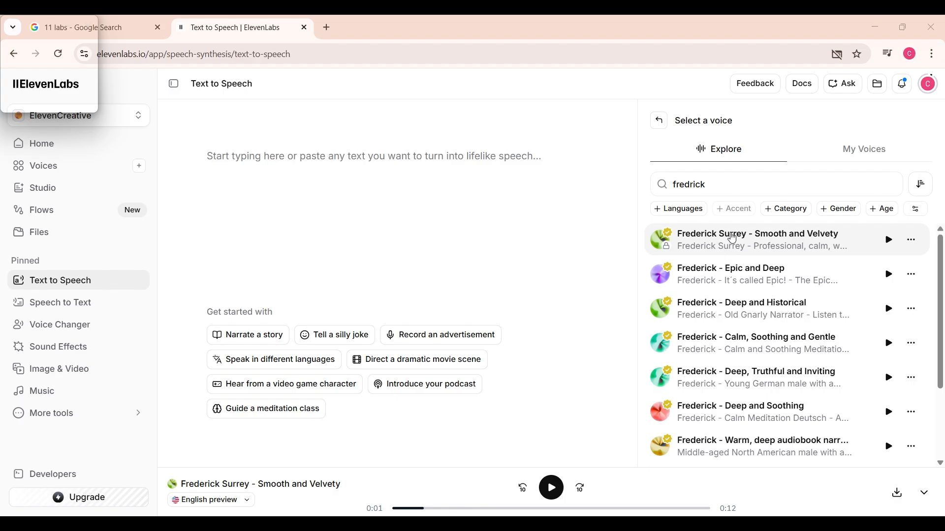
# In ElevenLabs, copy the voice ID of "Frederick Surrey - Smooth and Velvety" and return to the speech settings
pyautogui.rightClick(732, 239)
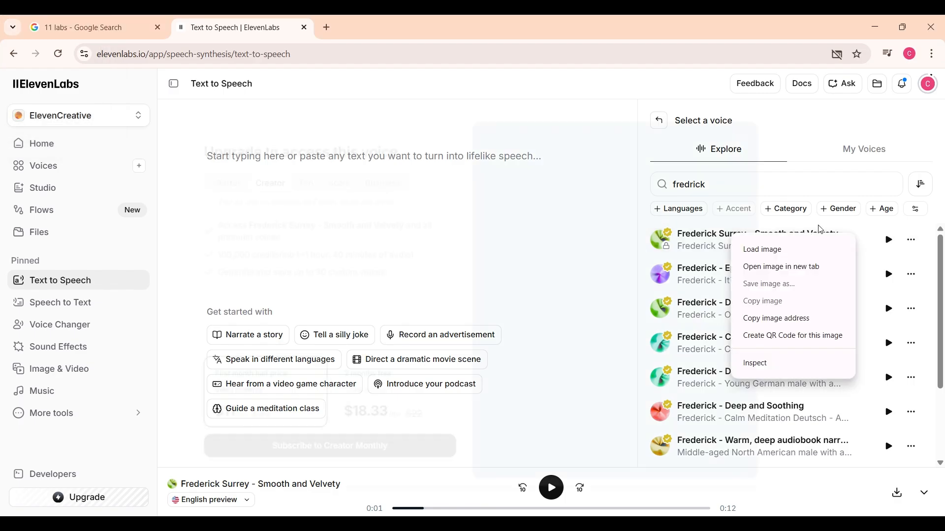
pyautogui.press('Escape')
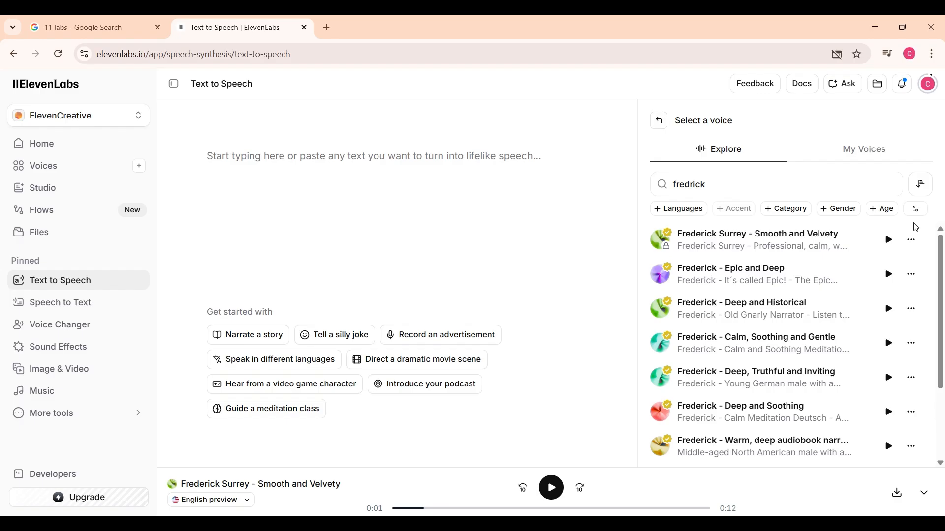
pyautogui.click(910, 241)
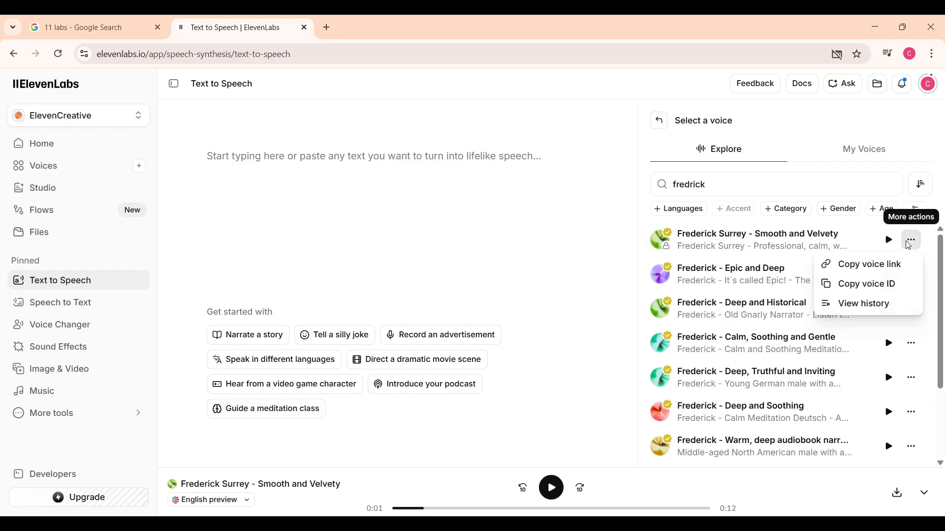
pyautogui.click(881, 289)
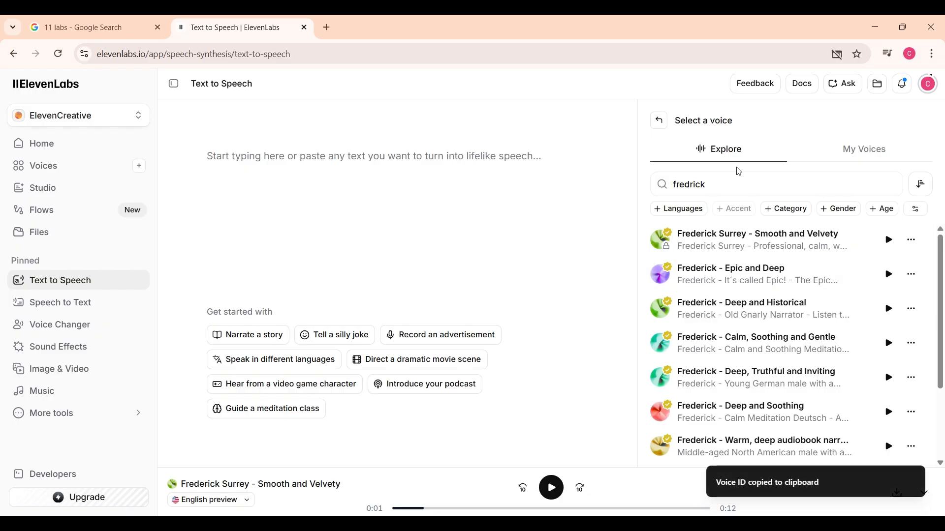
pyautogui.click(658, 122)
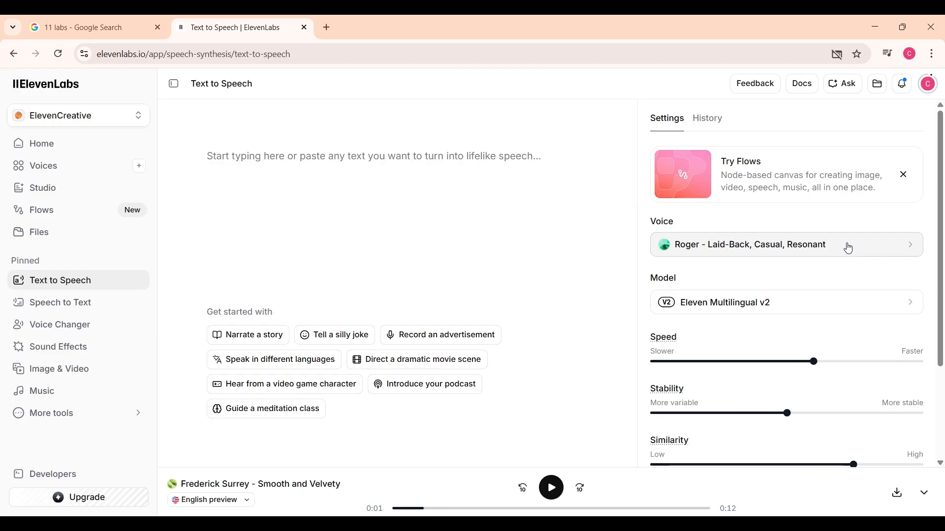
# Copy the complete prayer response from ChatGPT and return to ElevenLabs
pyautogui.hotkey('alt', 'Tab')
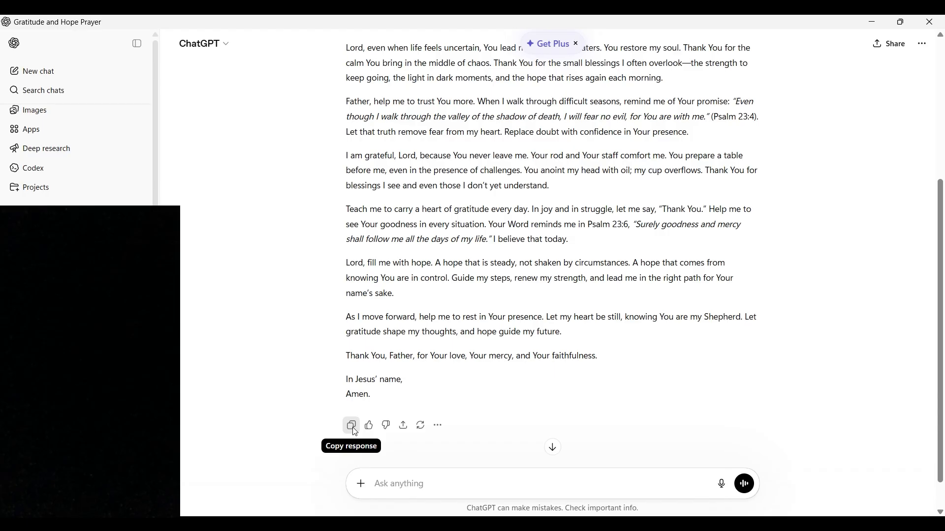
pyautogui.click(352, 426)
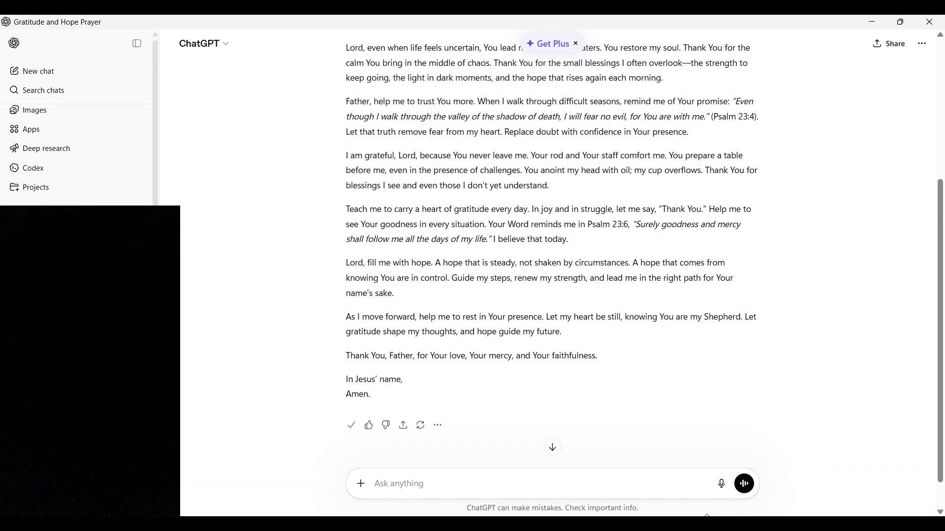
pyautogui.hotkey('alt', 'Tab')
# Paste the prayer into the text-to-speech editor and generate the speech
pyautogui.rightClick(322, 199)
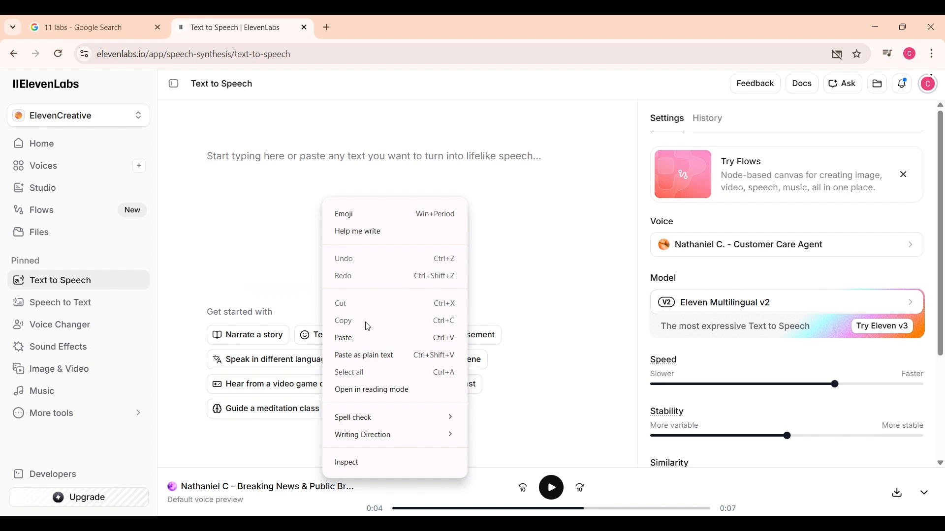
pyautogui.click(374, 338)
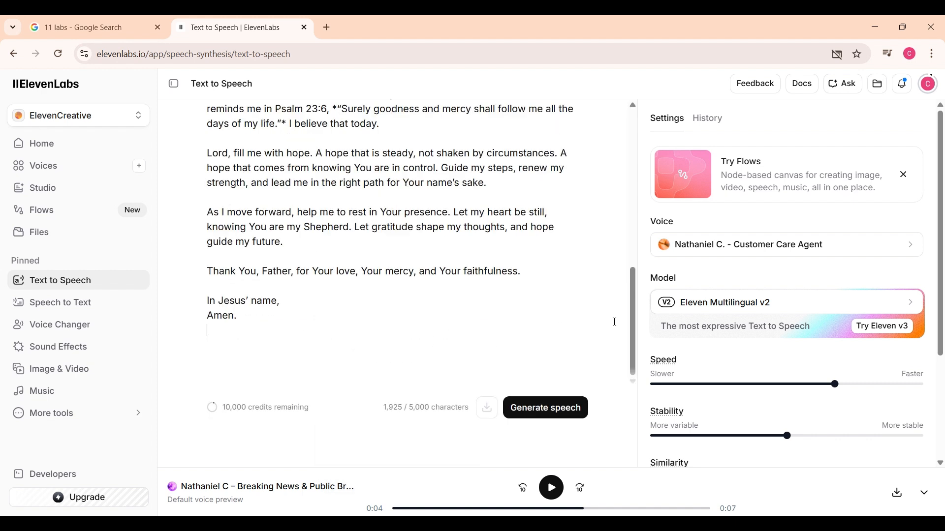
pyautogui.scroll(4, 629, 330)
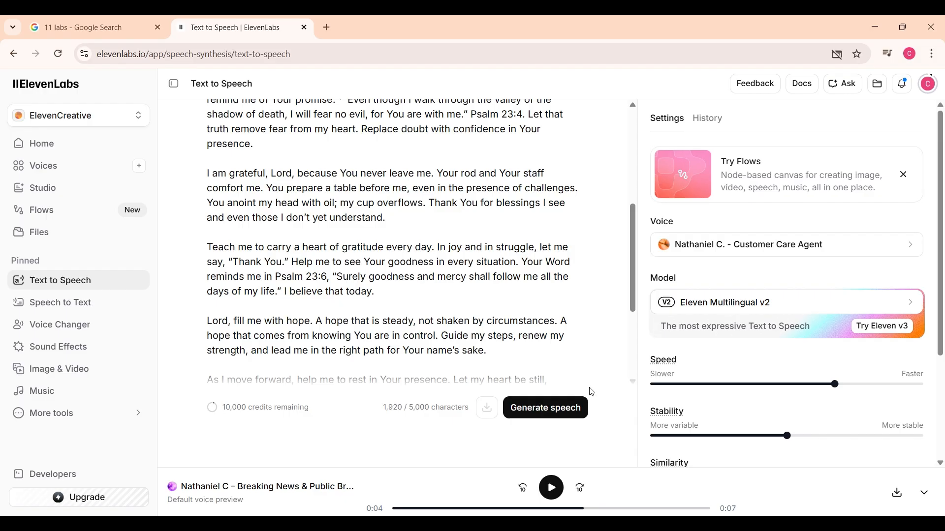
pyautogui.click(559, 408)
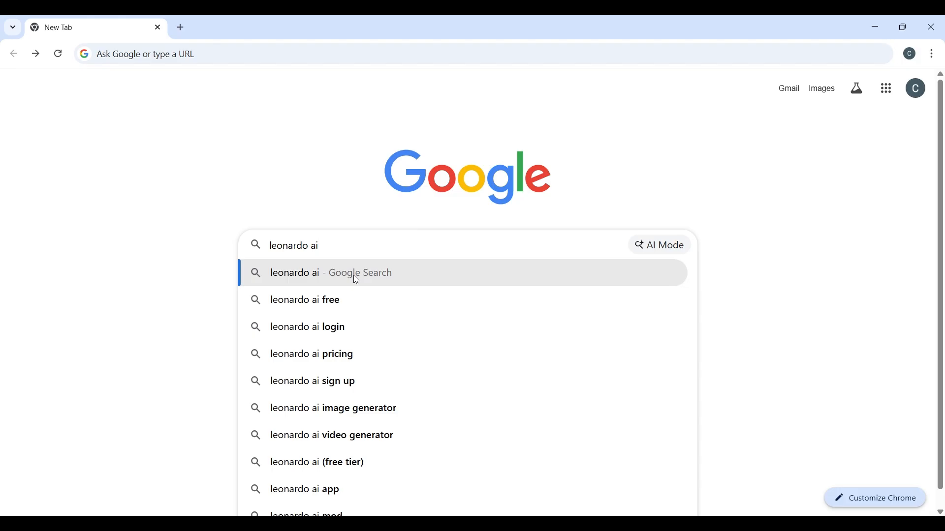
# Search Google for leonardo ai, start the Leonardo.Ai app and complete its Getting Started agreement
pyautogui.click(356, 273)
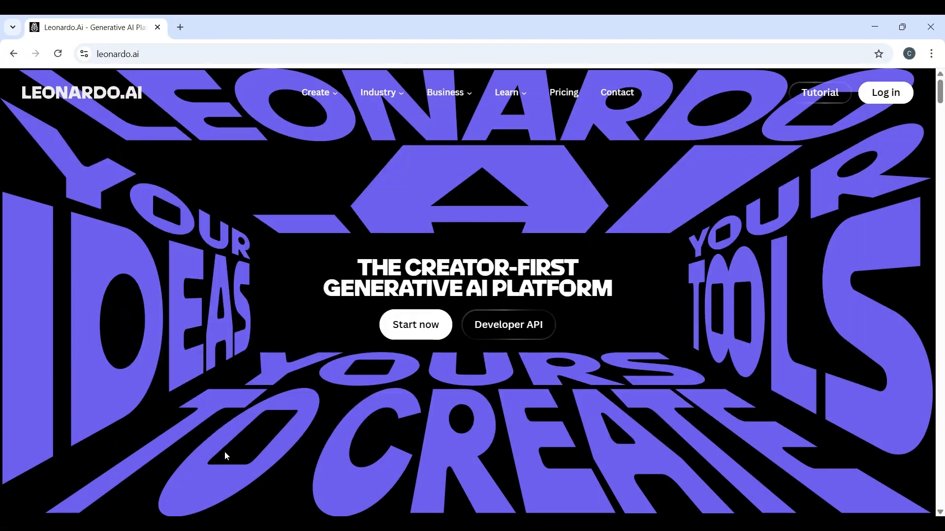
pyautogui.click(423, 326)
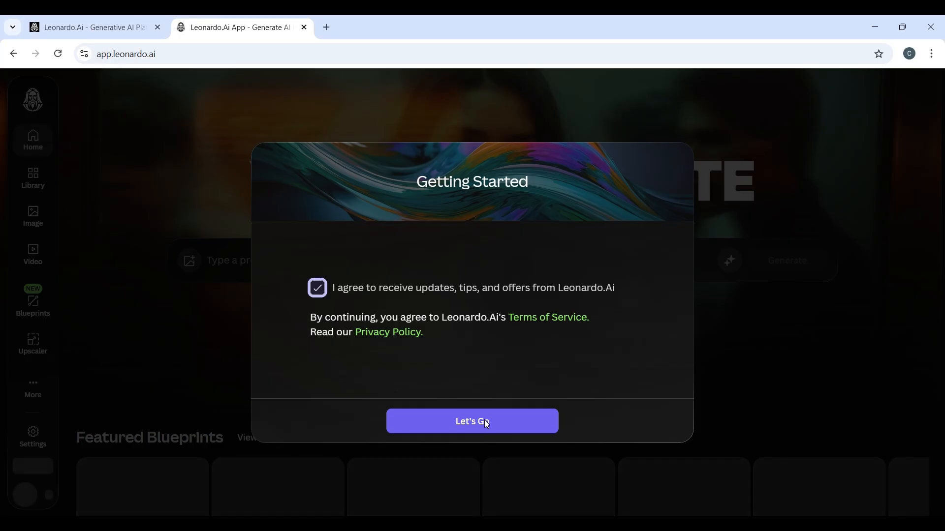
pyautogui.click(484, 422)
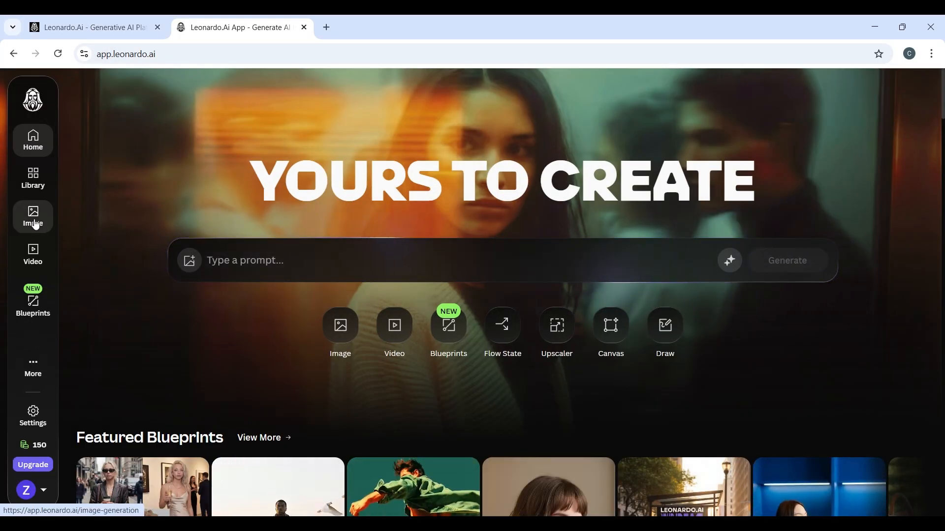
# Copy the "1. Still Waters of Peace" image prompt from ChatGPT and generate images from it in Leonardo.Ai
pyautogui.moveTo(347, 125); pyautogui.dragTo(767, 188)
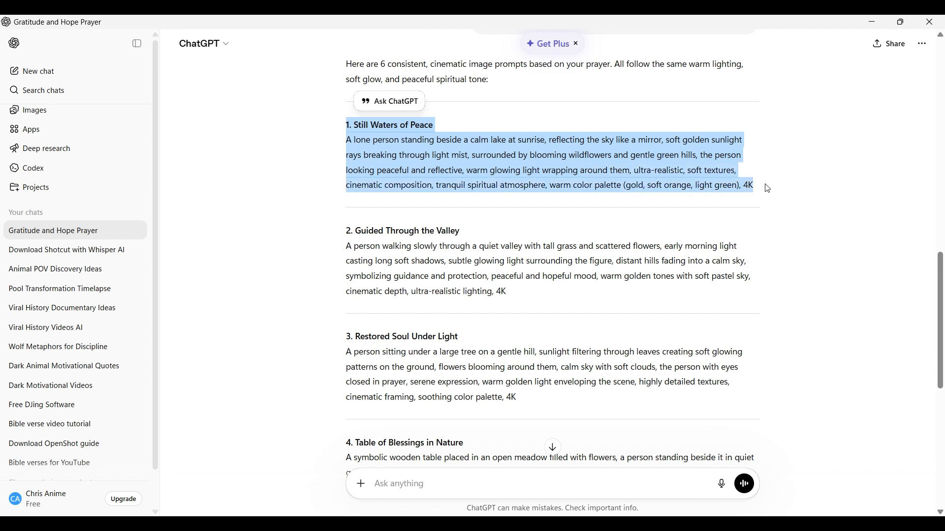
pyautogui.rightClick(768, 188)
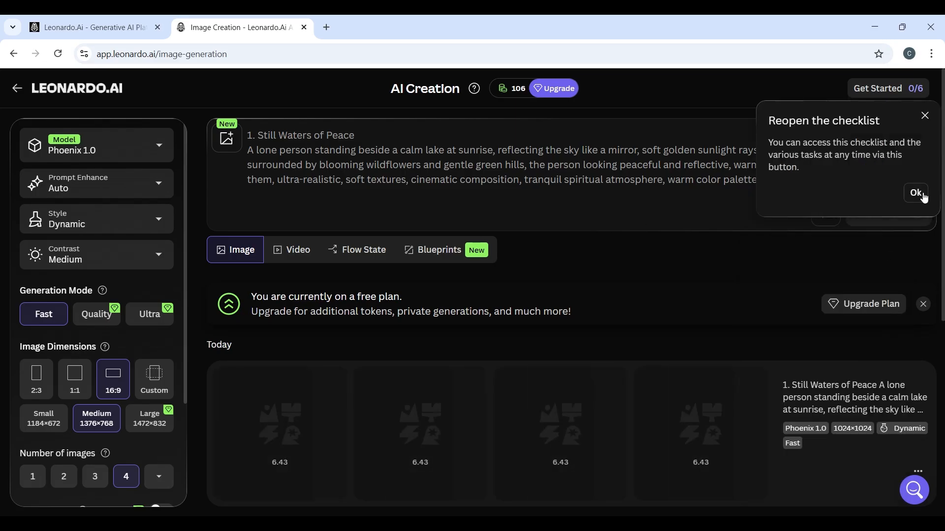
pyautogui.scroll(-4, 459, 377)
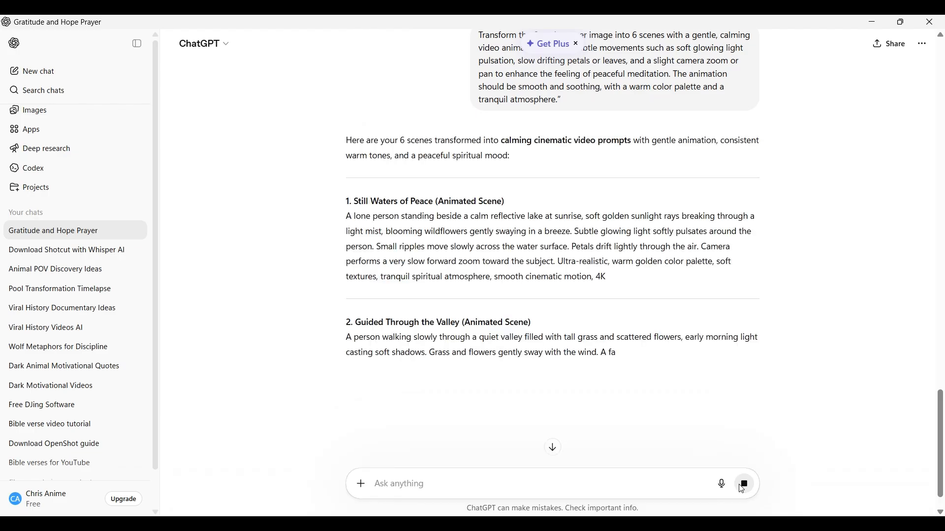
# Read through the animated scene prompts that ChatGPT wrote for the six images
pyautogui.scroll(-3, 942, 476)
pyautogui.moveTo(942, 477)
pyautogui.mouseDown()
pyautogui.moveTo(941, 502)
pyautogui.moveTo(942, 467)
pyautogui.mouseUp()
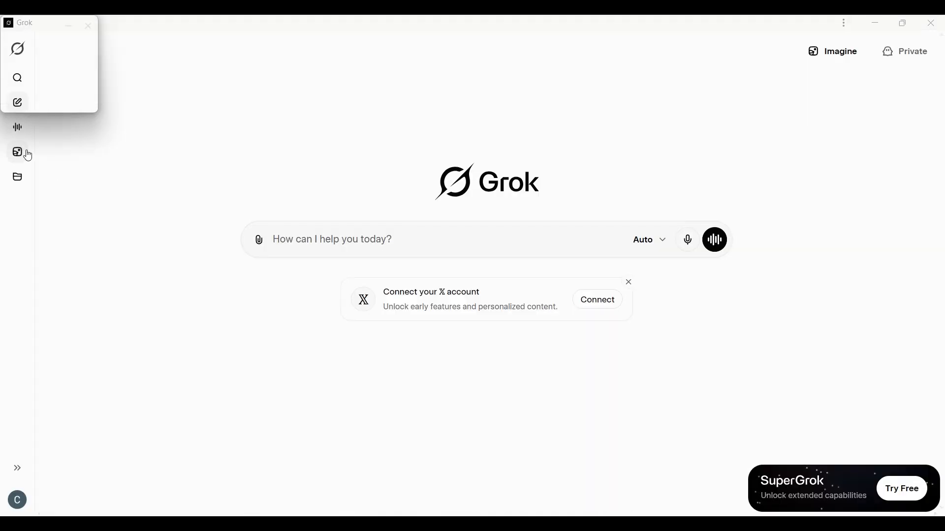
# Open Imagine in Grok, set the aspect ratio to 16:9 and switch to Image mode
pyautogui.click(19, 152)
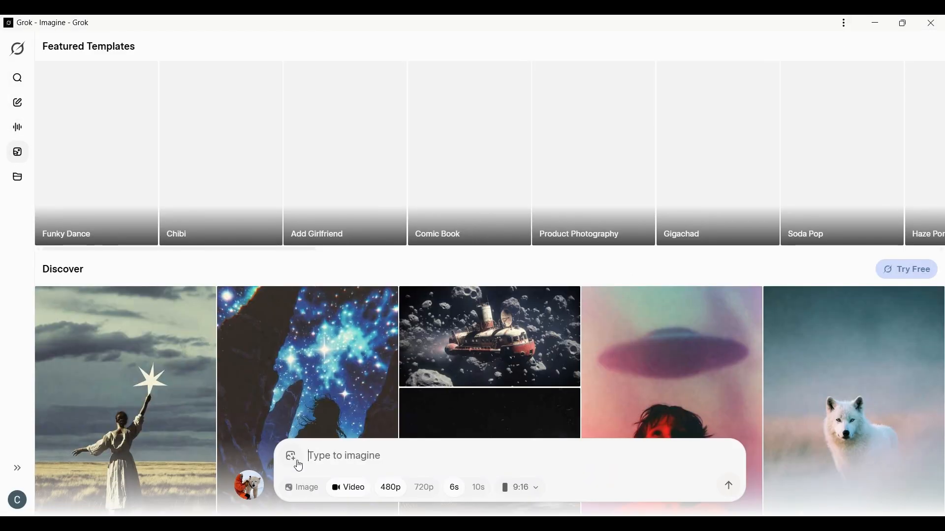
pyautogui.click(535, 489)
pyautogui.click(529, 458)
pyautogui.click(310, 491)
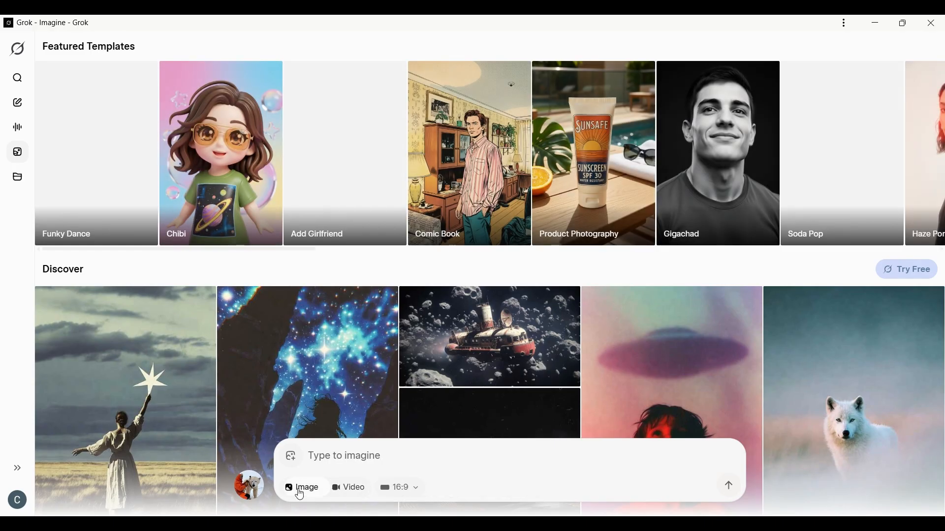
# Attach the sunrise lake image in Grok and paste in ChatGPT's "1. Still Waters of Peace (Animated Scene)" prompt
pyautogui.click(291, 458)
pyautogui.click(365, 415)
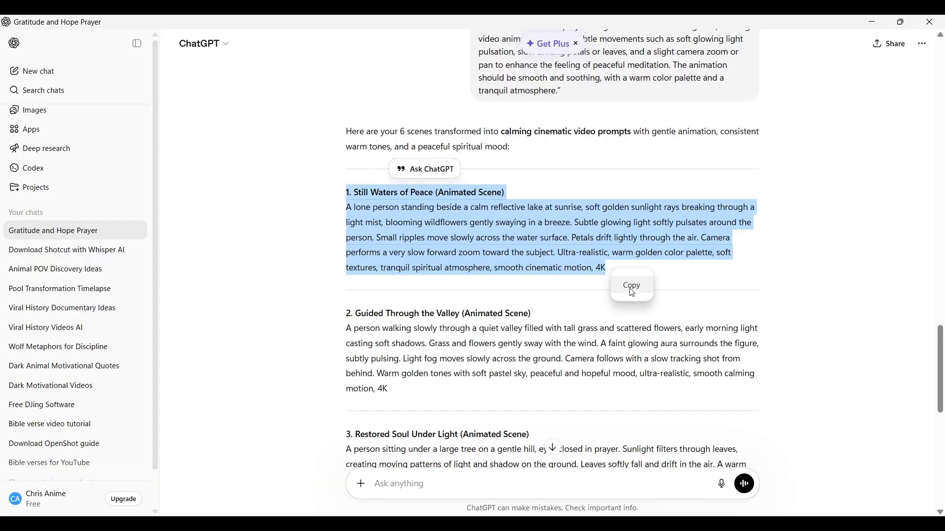
pyautogui.click(632, 290)
pyautogui.hotkey('alt', 'Tab')
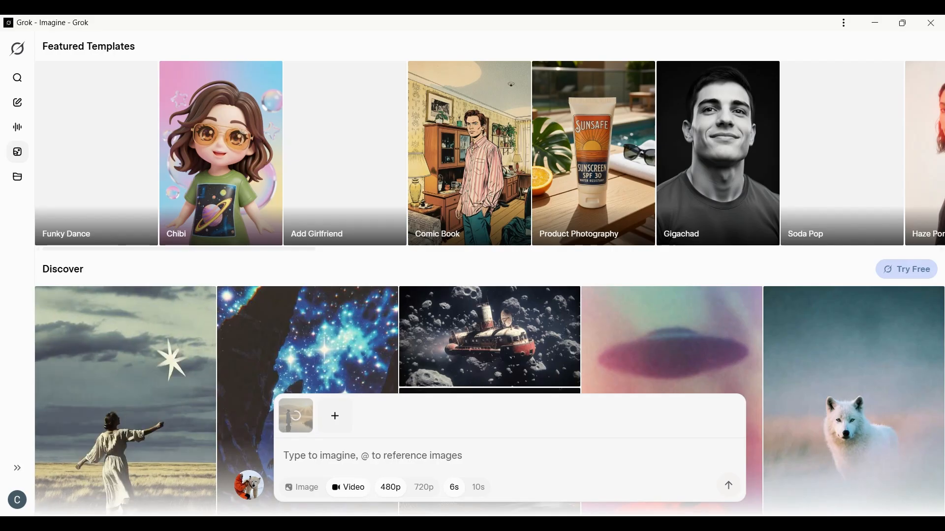
pyautogui.hotkey('ctrl', 'v')
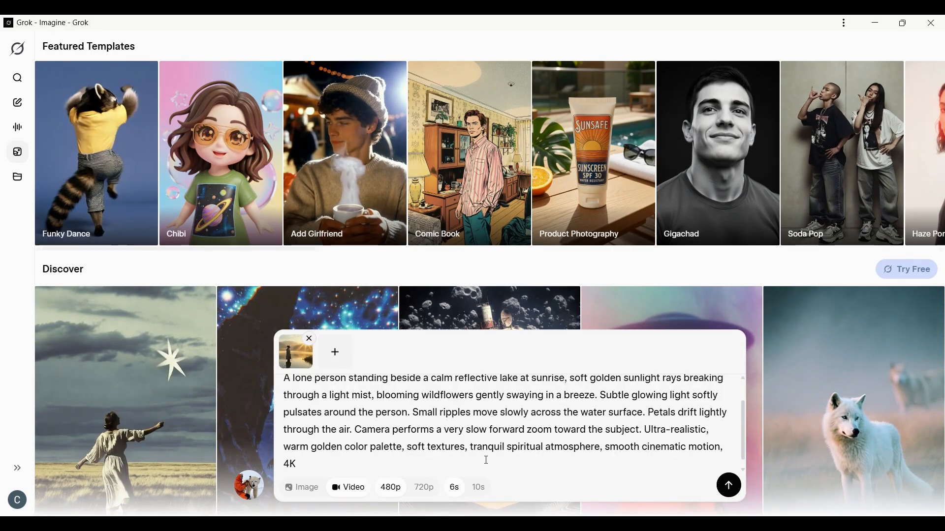
# Generate the lake scene video and download it
pyautogui.click(729, 489)
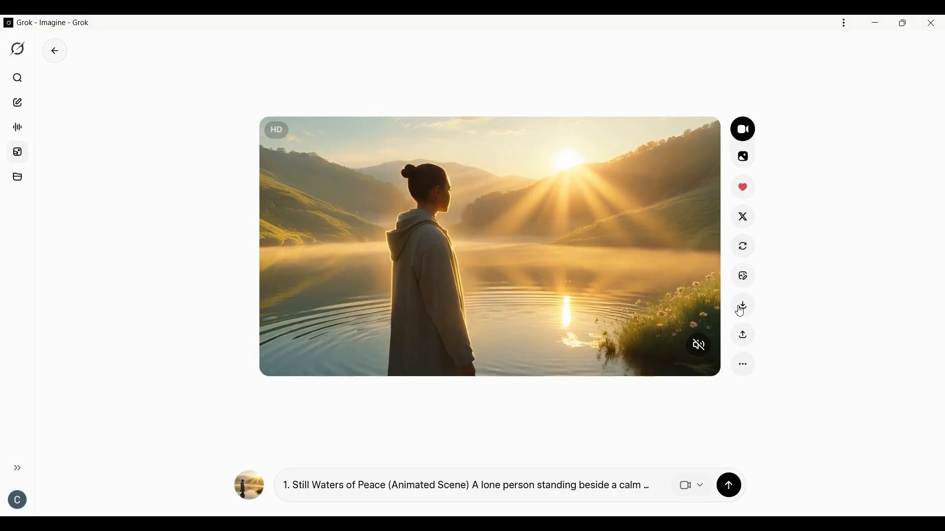
pyautogui.click(742, 310)
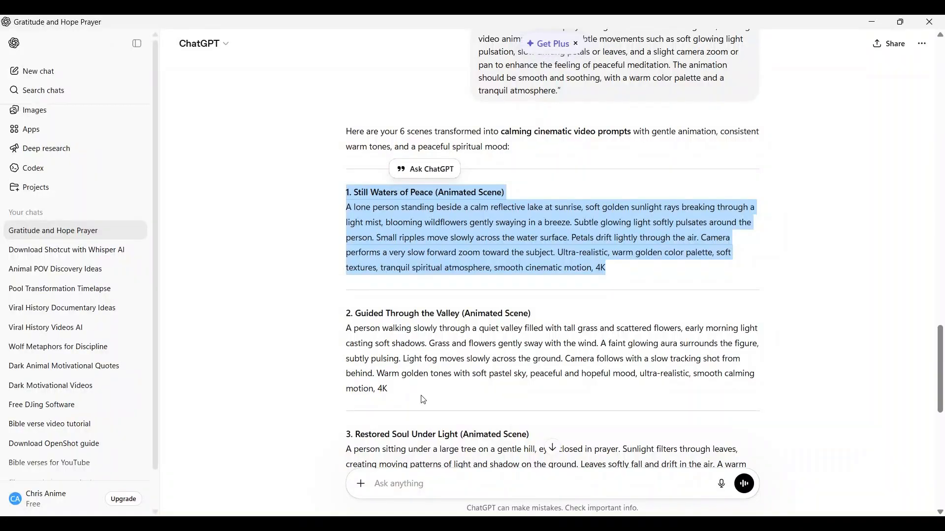
# Copy ChatGPT's "2. Guided Through the Valley (Animated Scene)" prompt and generate a Grok video from it with the attached valley image
pyautogui.moveTo(346, 313); pyautogui.dragTo(471, 392)
pyautogui.click(471, 394)
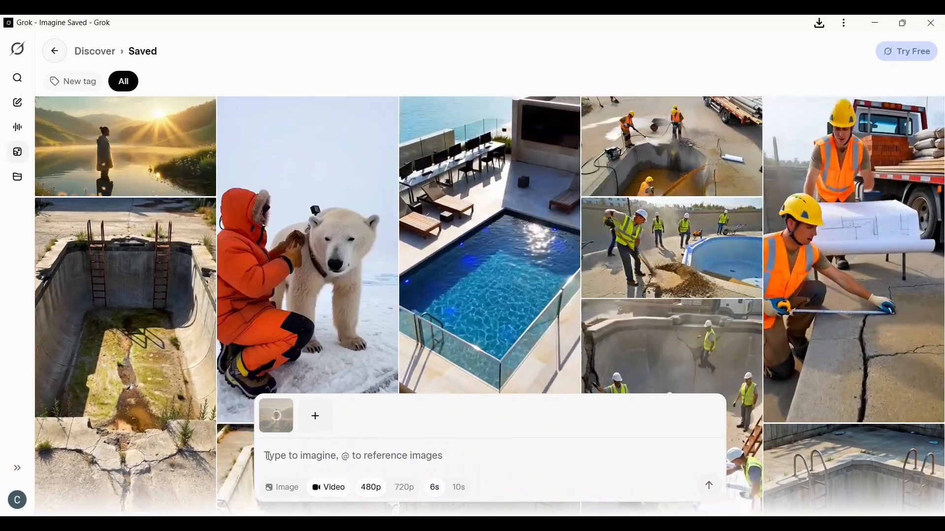
pyautogui.hotkey('ctrl', 'v')
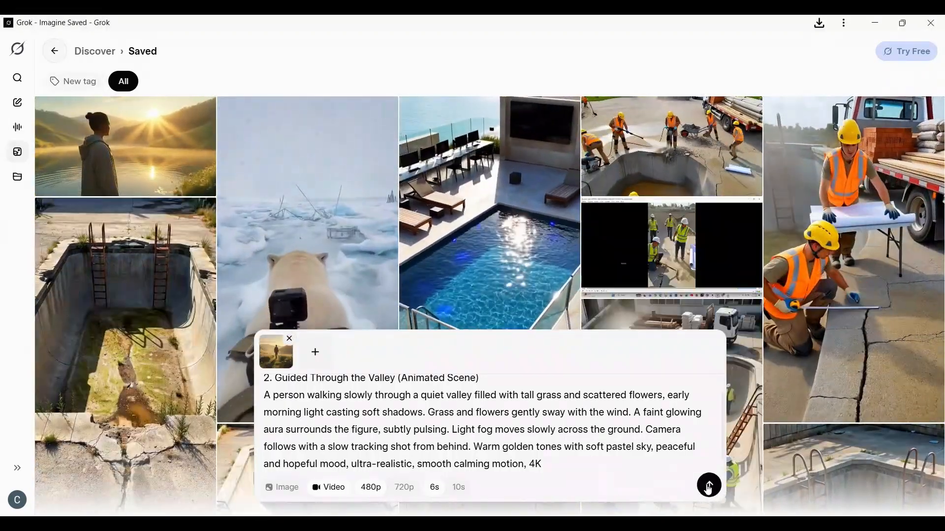
pyautogui.click(709, 486)
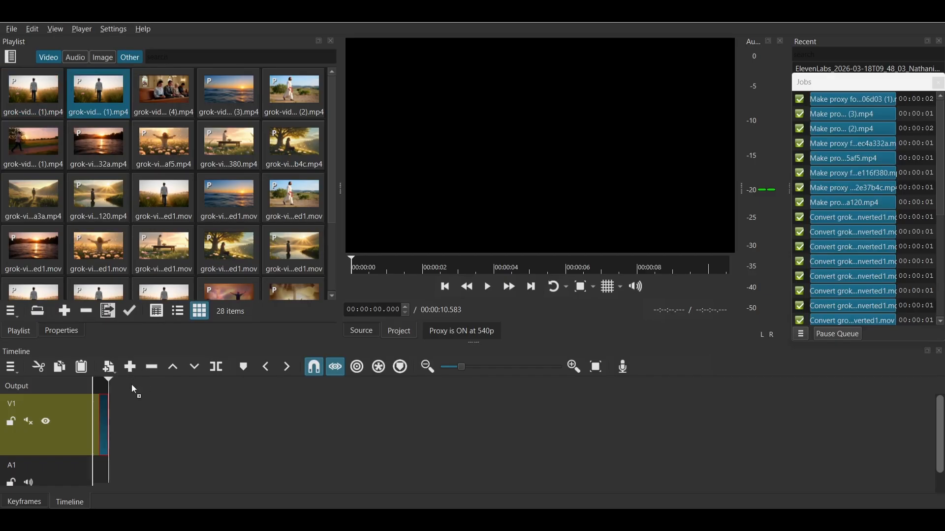
# In Shotcut, place the standing man, flower meadow and outdoor table clips one after another on video track V1
pyautogui.moveTo(134, 117); pyautogui.dragTo(131, 117)
pyautogui.click(158, 133)
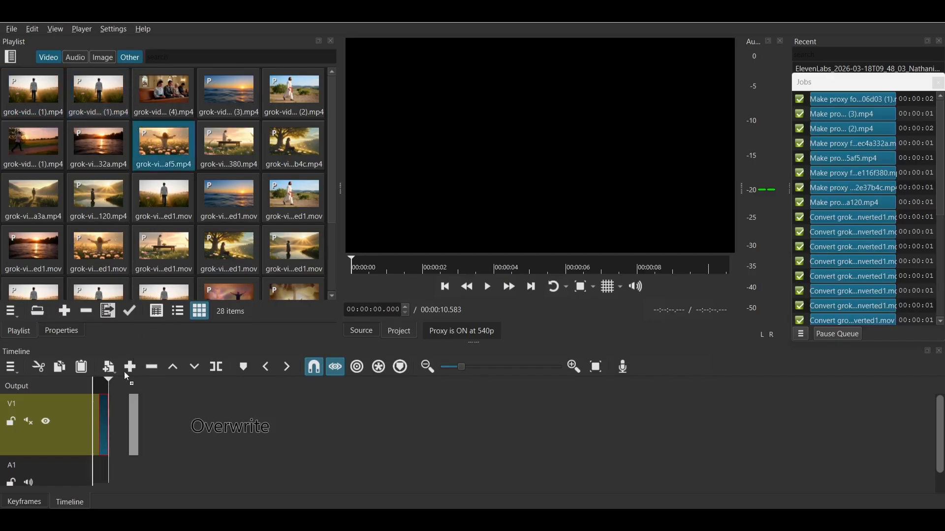
pyautogui.moveTo(127, 377); pyautogui.dragTo(115, 378)
pyautogui.moveTo(176, 261); pyautogui.dragTo(169, 377)
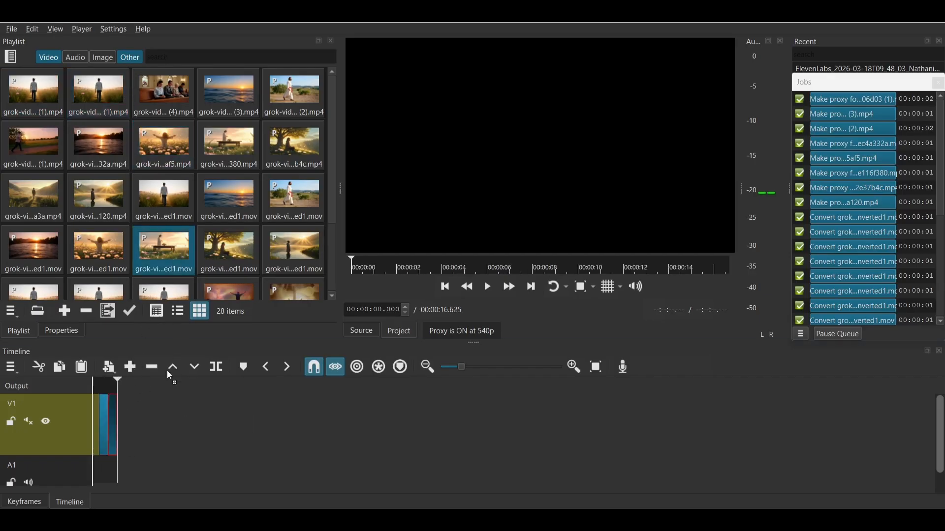
pyautogui.moveTo(129, 404); pyautogui.dragTo(125, 405)
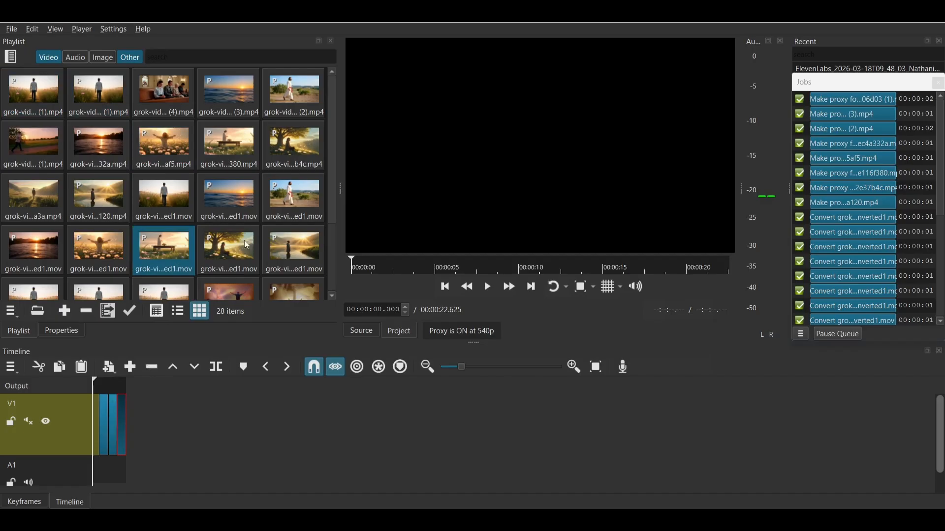
# Append the large tree, walking robed man and sunrise lake clips to the end of track V1
pyautogui.moveTo(247, 245)
pyautogui.mouseDown()
pyautogui.moveTo(197, 295)
pyautogui.moveTo(162, 418)
pyautogui.moveTo(127, 418)
pyautogui.mouseUp()
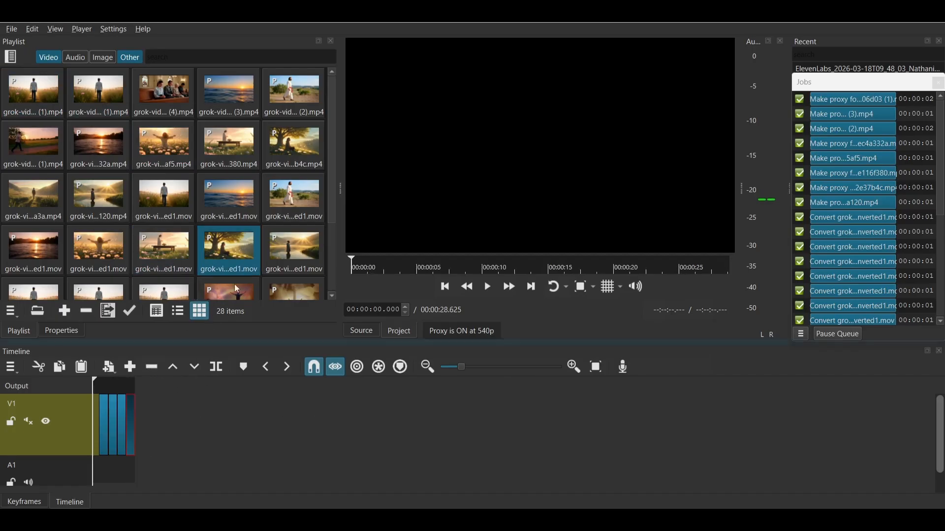
pyautogui.moveTo(292, 208); pyautogui.dragTo(277, 277)
pyautogui.moveTo(187, 389); pyautogui.dragTo(140, 405)
pyautogui.moveTo(283, 254); pyautogui.dragTo(285, 293)
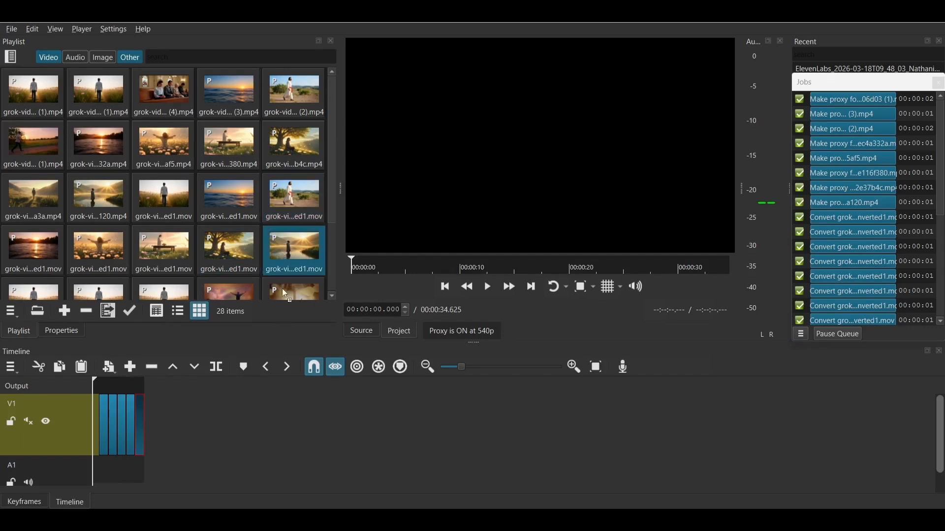
pyautogui.moveTo(201, 400); pyautogui.dragTo(147, 408)
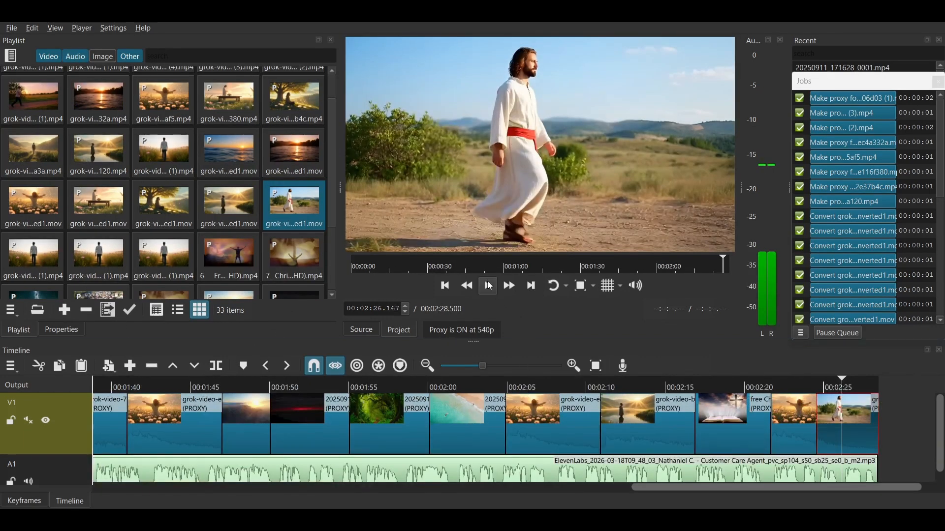
# Transcribe the speech on track A1 only into English subtitle track "Subtitle Track 1" with a maximum line length of 12 characters
pyautogui.click(489, 285)
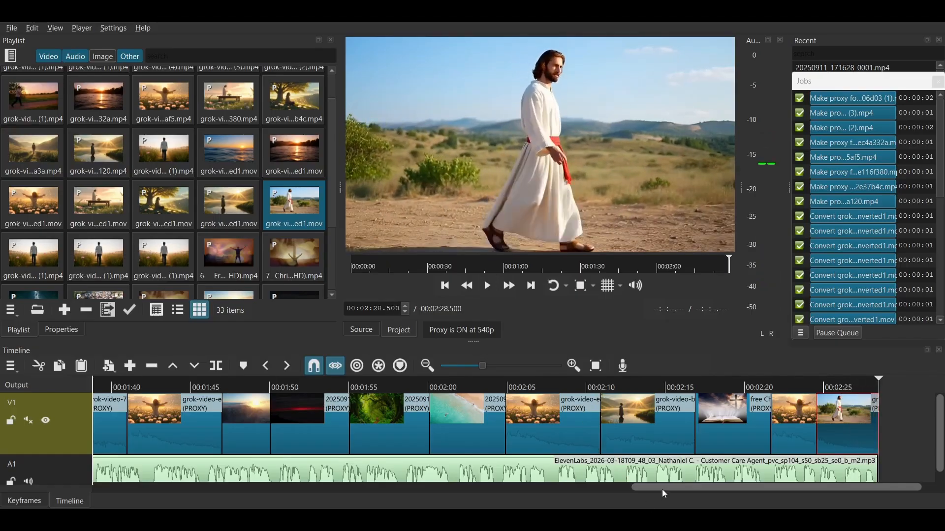
pyautogui.moveTo(663, 490); pyautogui.dragTo(580, 488)
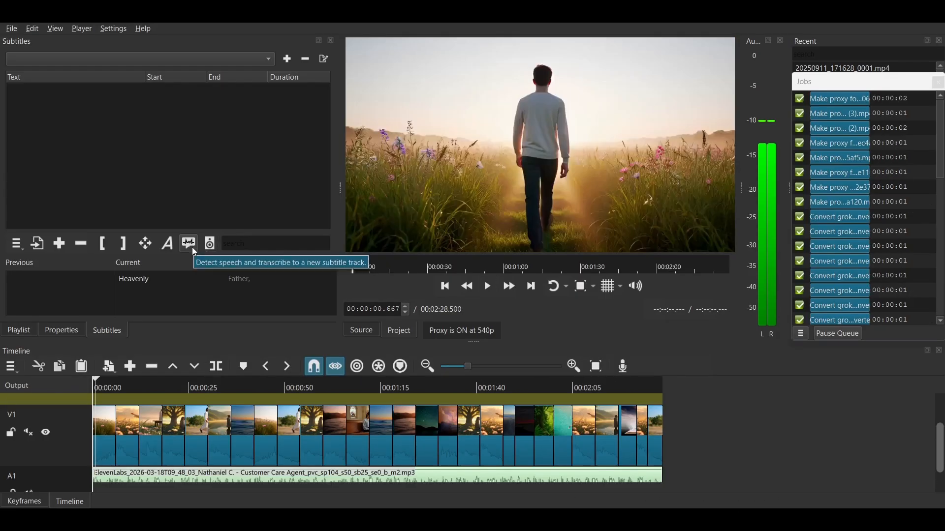
pyautogui.click(189, 243)
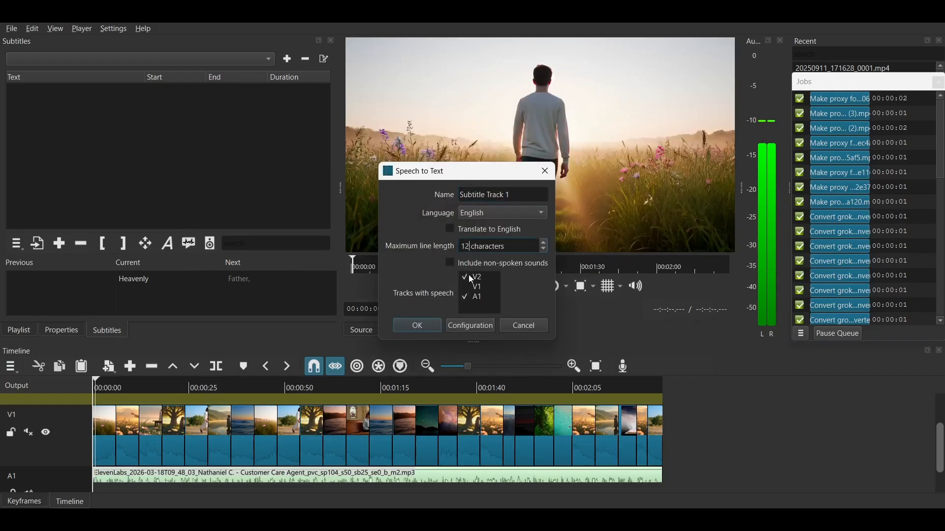
pyautogui.click(424, 326)
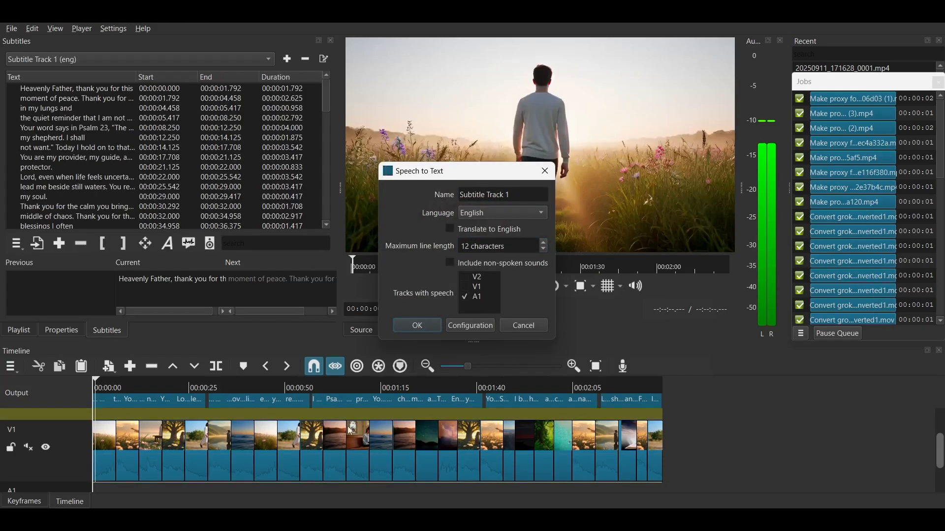
pyautogui.click(416, 327)
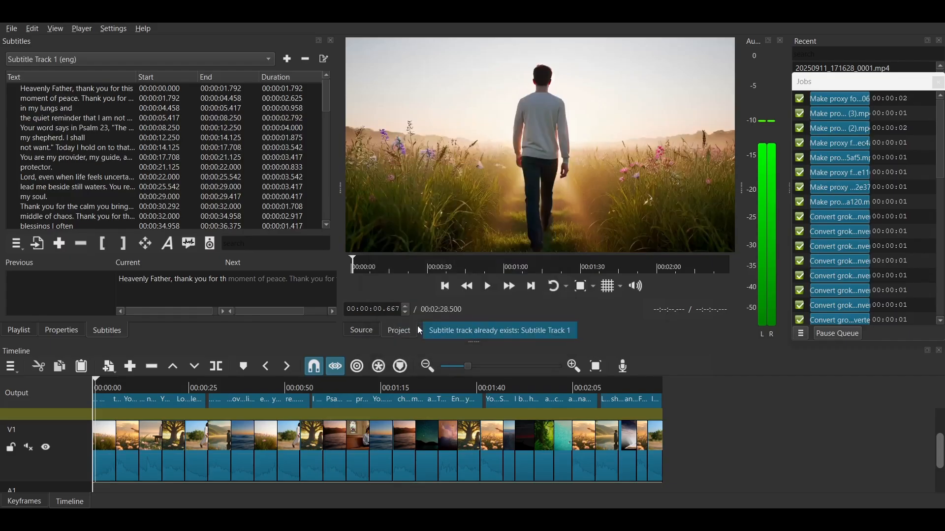
# Generate the text of Subtitle Track 1 on the timeline with the Default subtitle style preset and return the playhead to the start
pyautogui.click(16, 243)
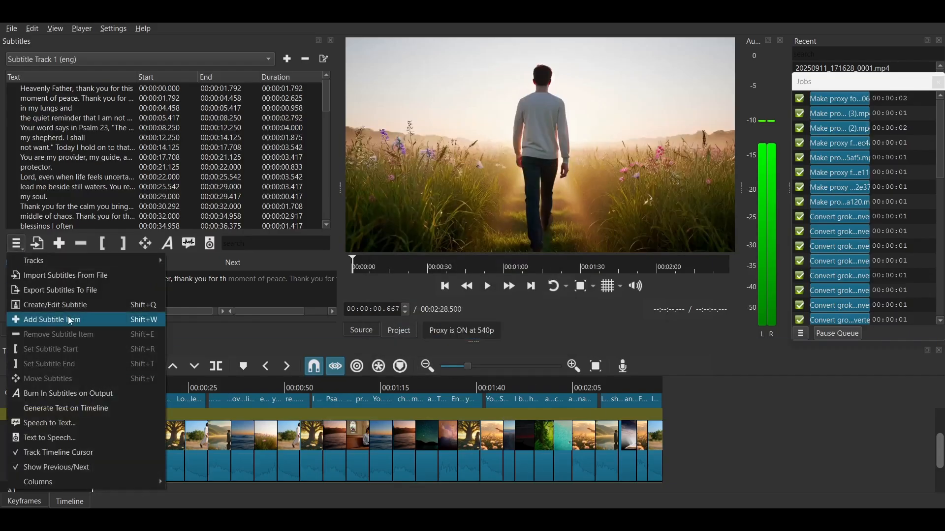
pyautogui.click(79, 407)
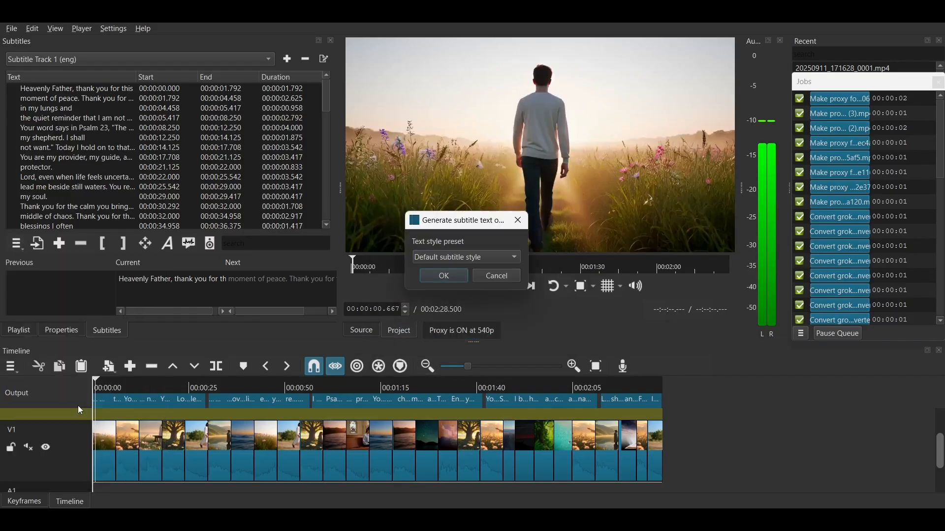
pyautogui.click(444, 276)
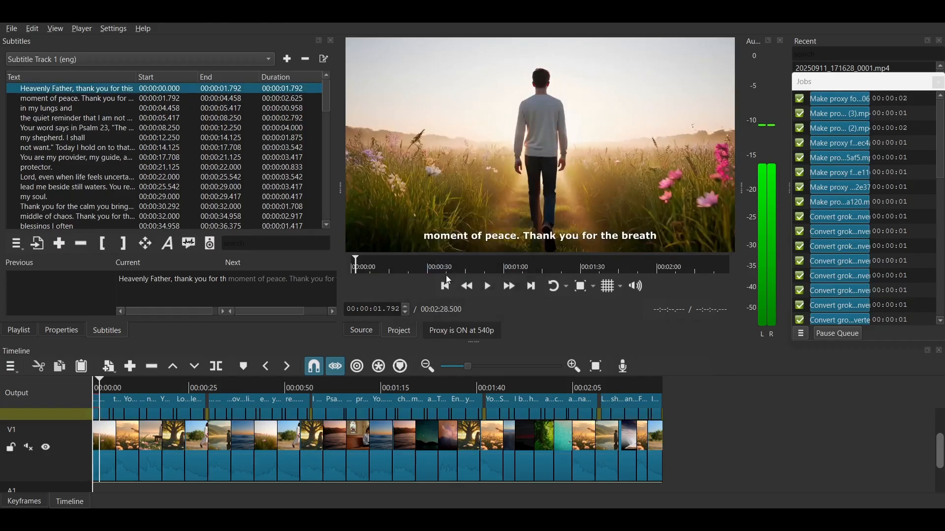
pyautogui.click(94, 387)
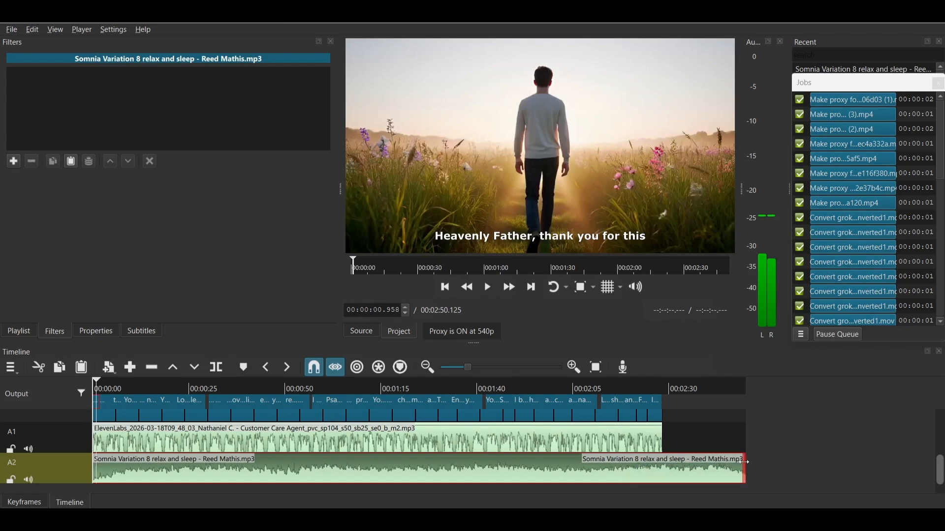
# Trim the "Somnia Variation 8 relax and sleep" music on track A2 to the voiceover's end and lower the player volume
pyautogui.moveTo(741, 464); pyautogui.dragTo(656, 466)
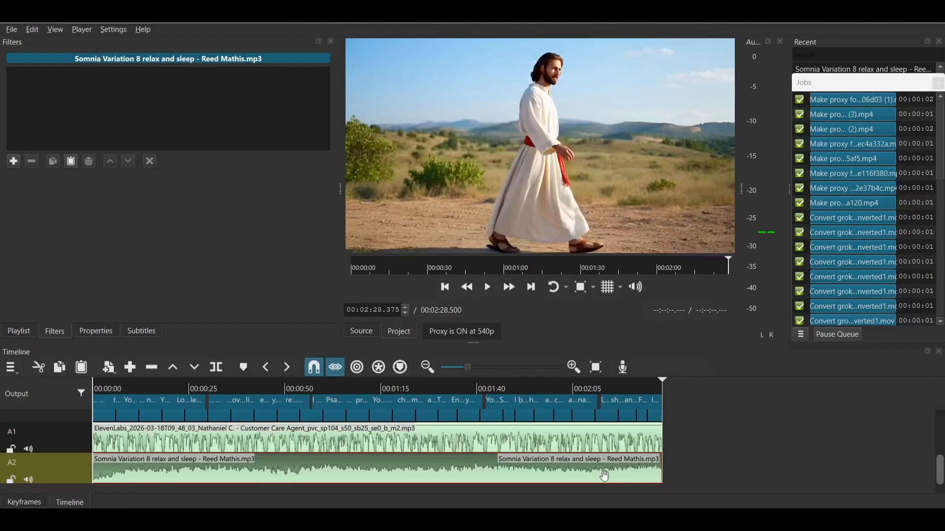
pyautogui.moveTo(641, 196); pyautogui.dragTo(644, 214)
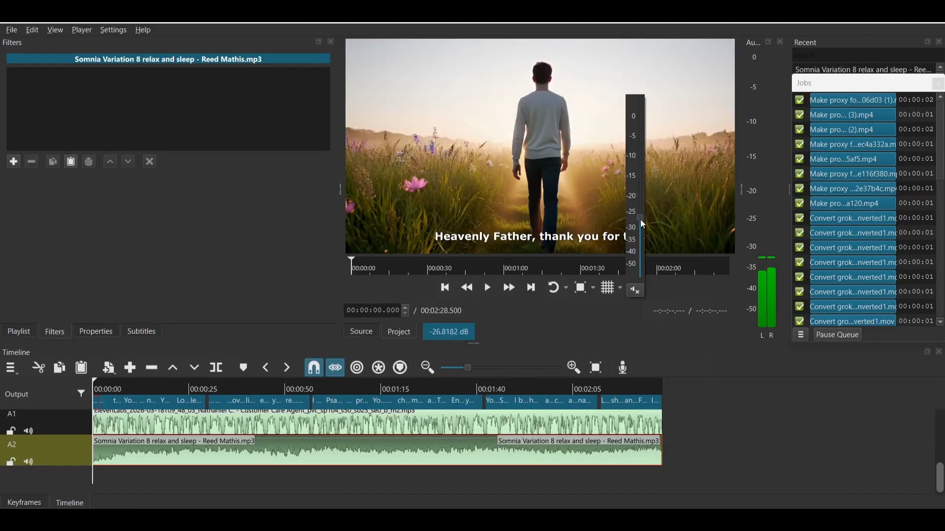
pyautogui.moveTo(643, 229); pyautogui.dragTo(644, 237)
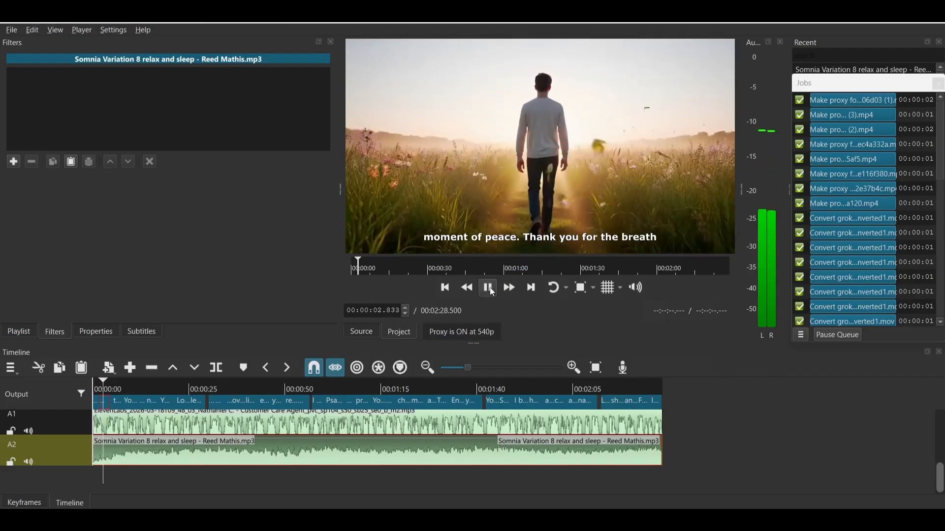
pyautogui.click(492, 291)
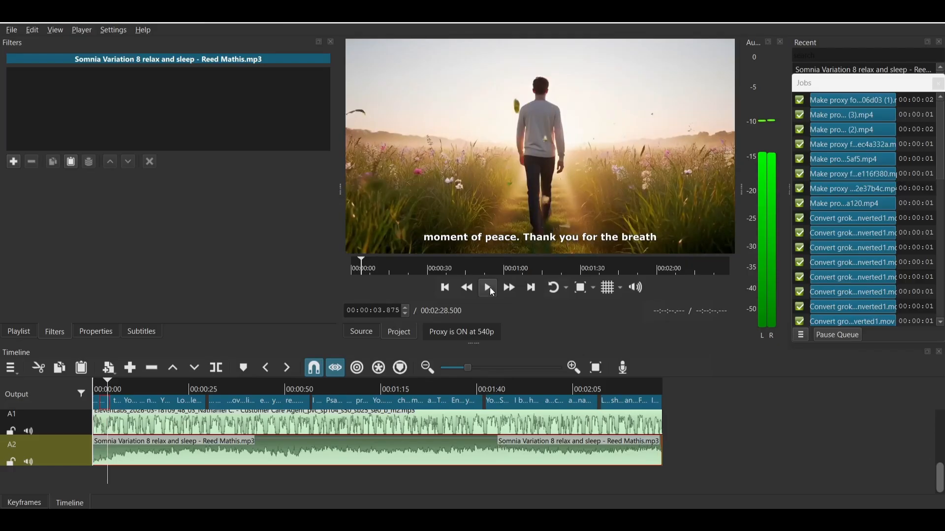